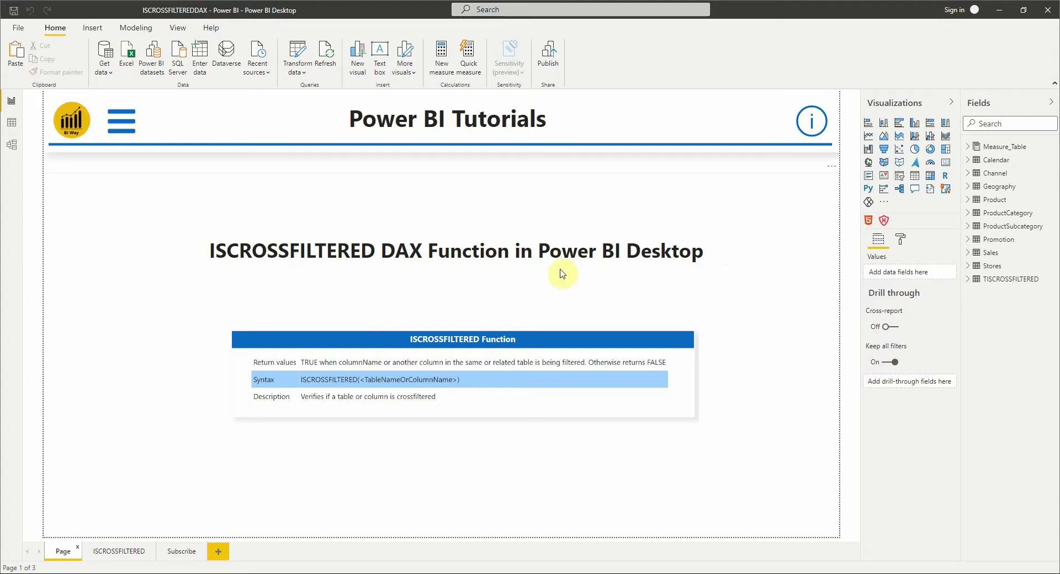
# - Go to the ISCROSSFILTERED report page with its unfiltered ProductCategory, ContinentName and Year slicers
pyautogui.click(115, 550)
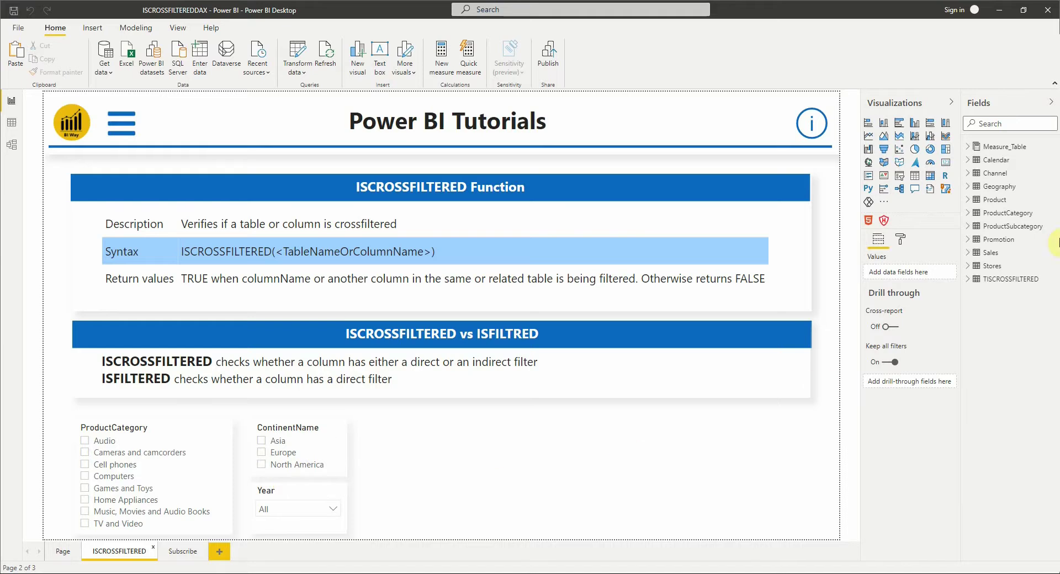
# - Create ISCROSSFILTRED_Measure = ISCROSSFILTERED('Product'[ProductName]) as a new measure in Measure_Table
pyautogui.click(976, 201)
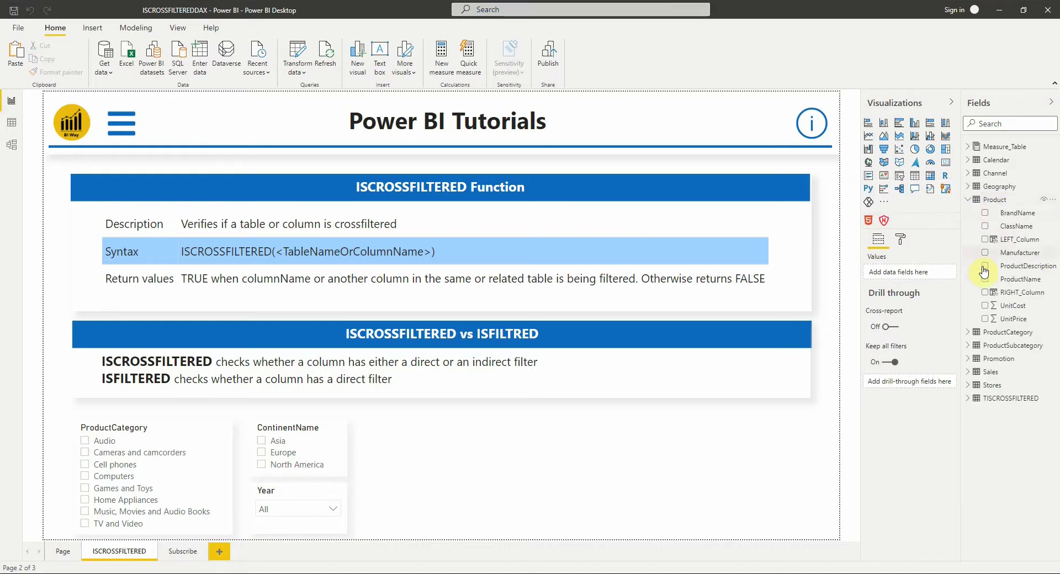
pyautogui.click(969, 201)
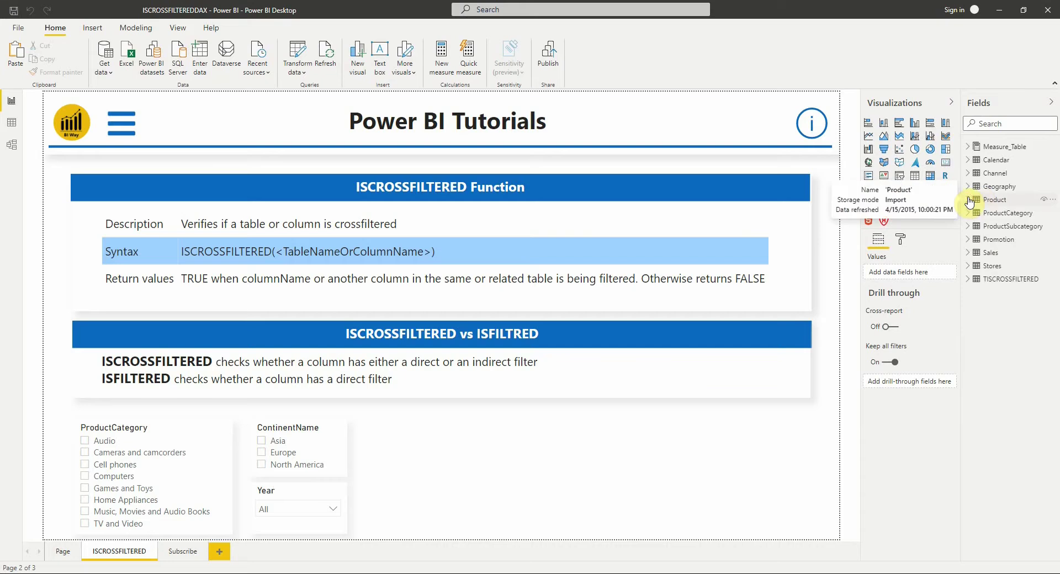
pyautogui.click(1053, 147)
pyautogui.click(620, 232)
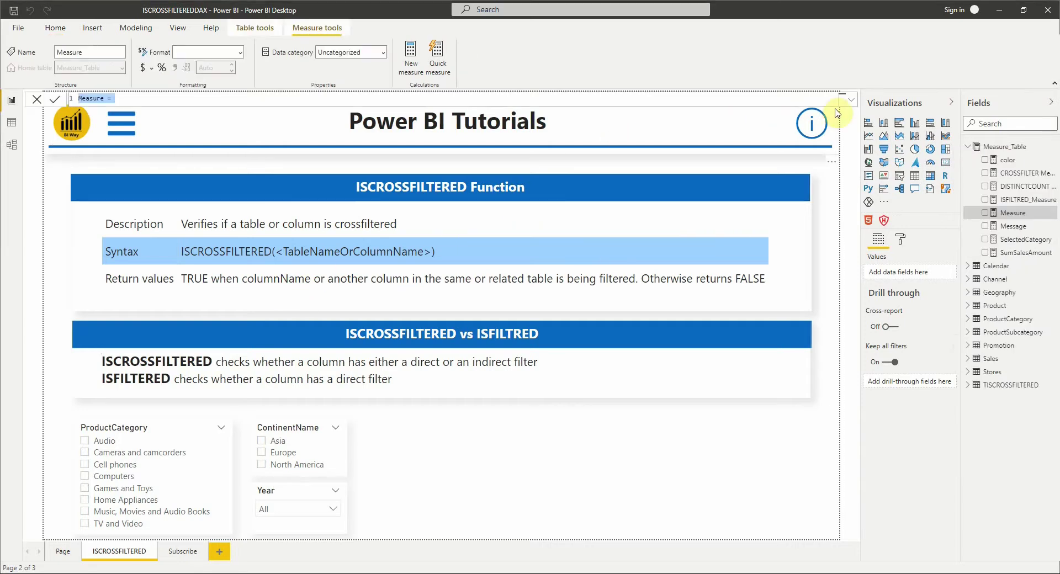
pyautogui.click(852, 103)
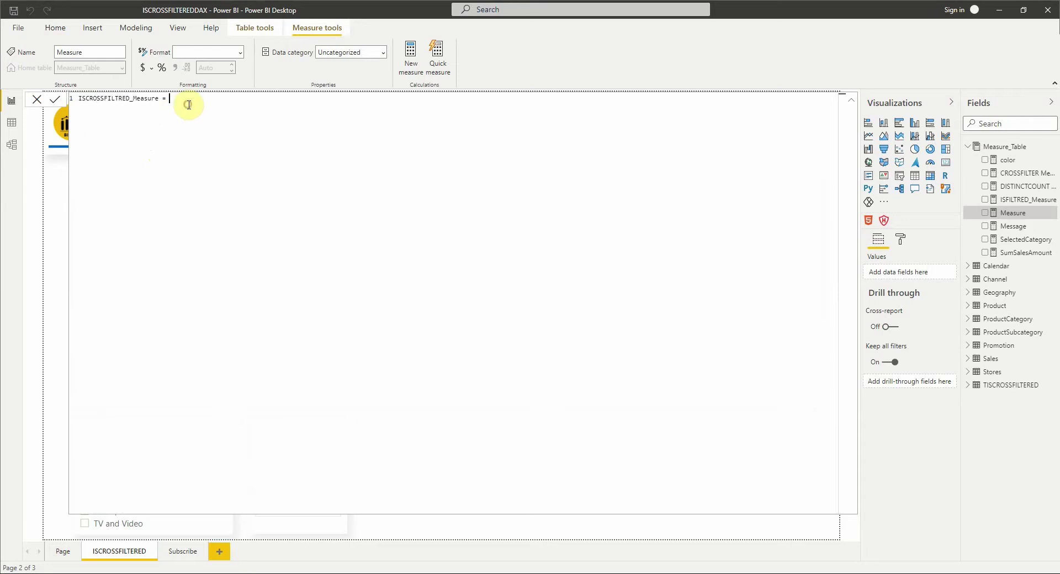
pyautogui.write('ISCROSSFILTERED(')
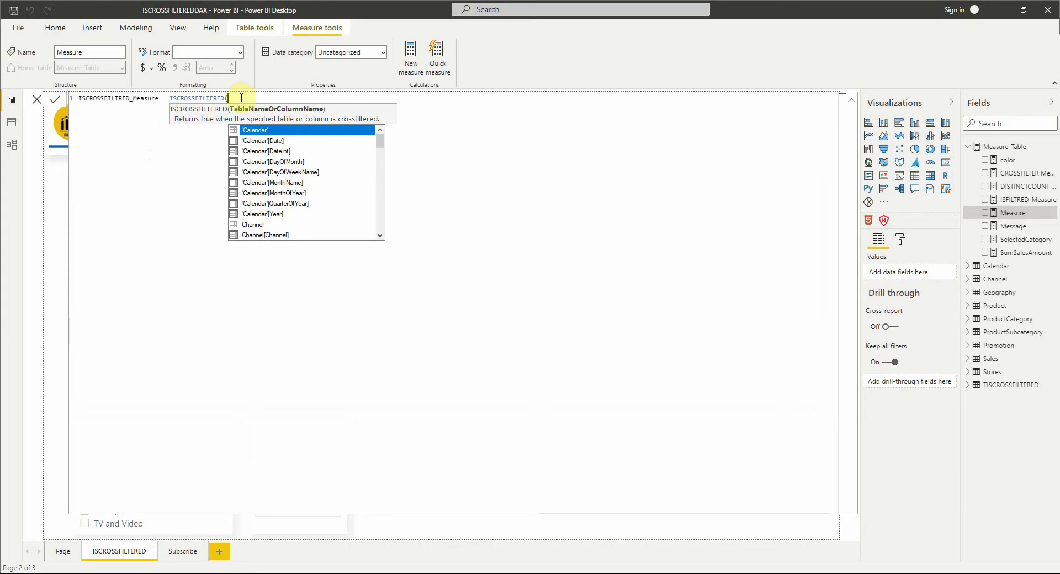
pyautogui.write('pro')
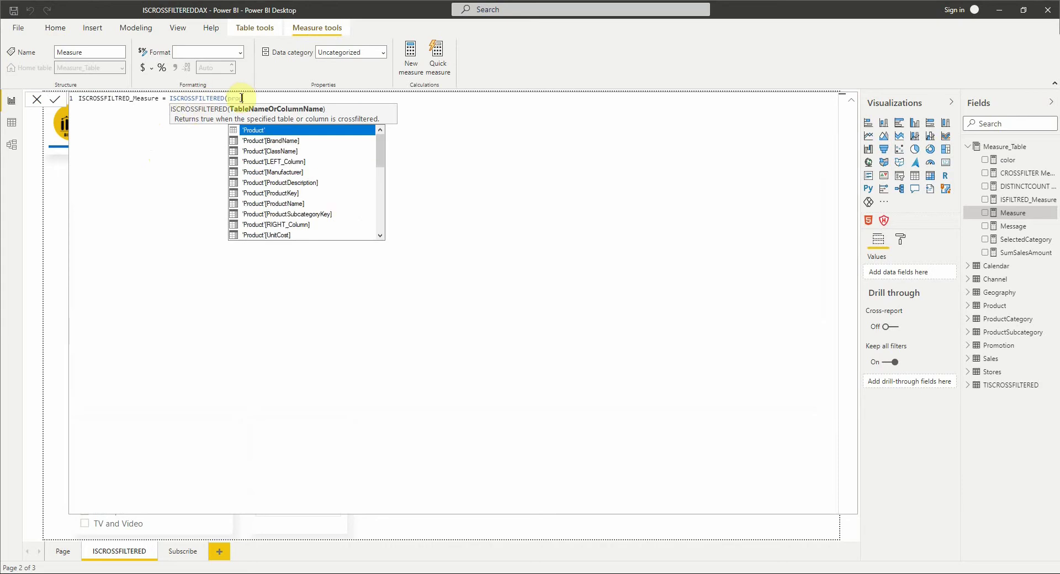
pyautogui.write('ductn')
pyautogui.press('Tab')
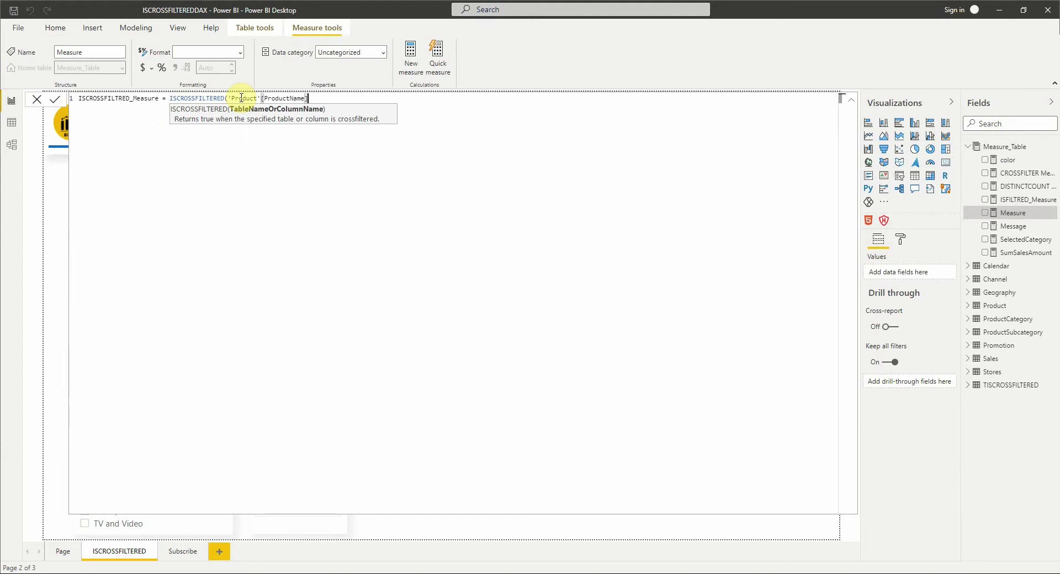
pyautogui.write(')')
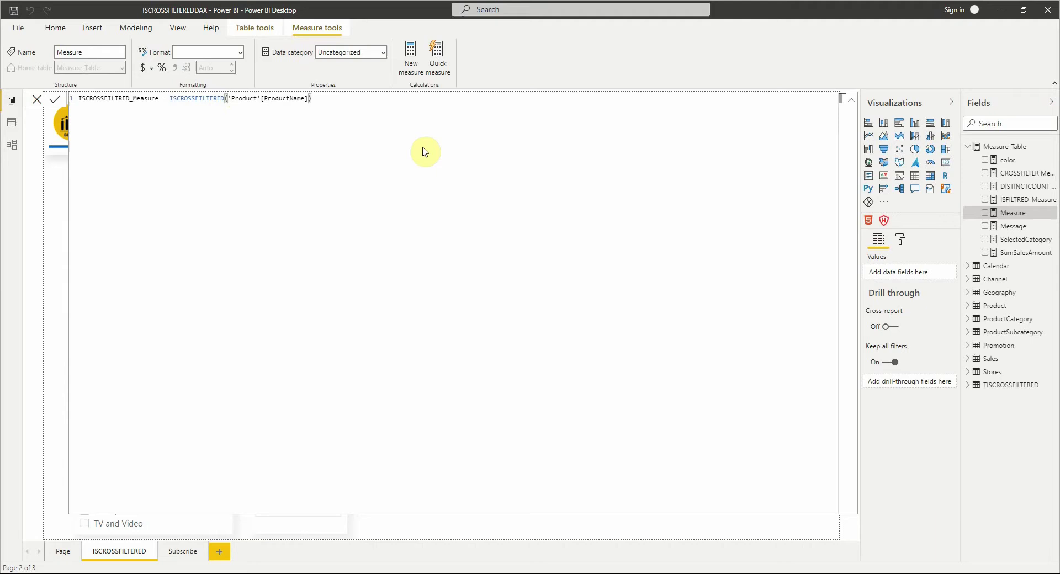
pyautogui.press('Return')
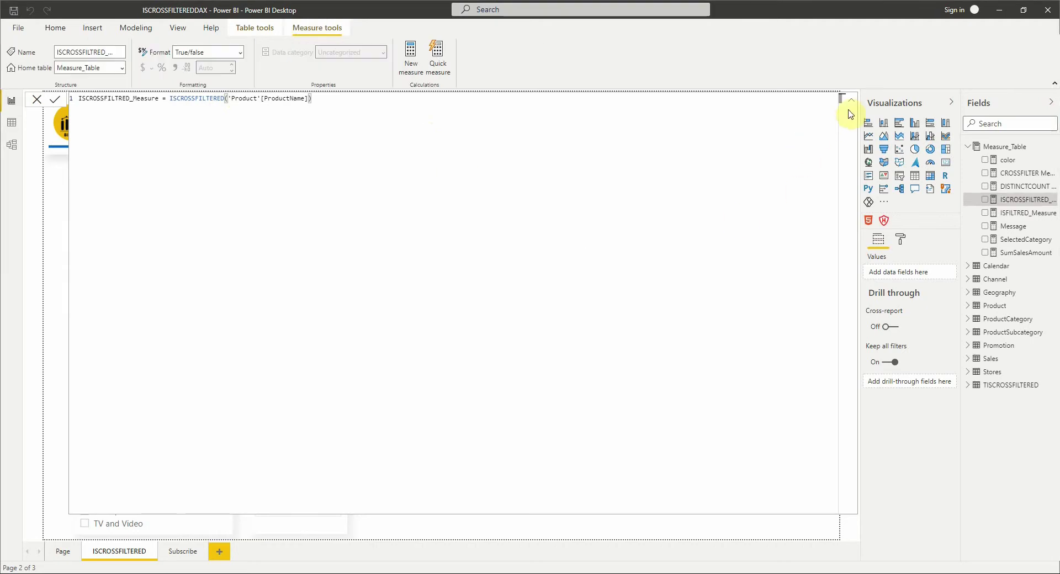
pyautogui.click(850, 105)
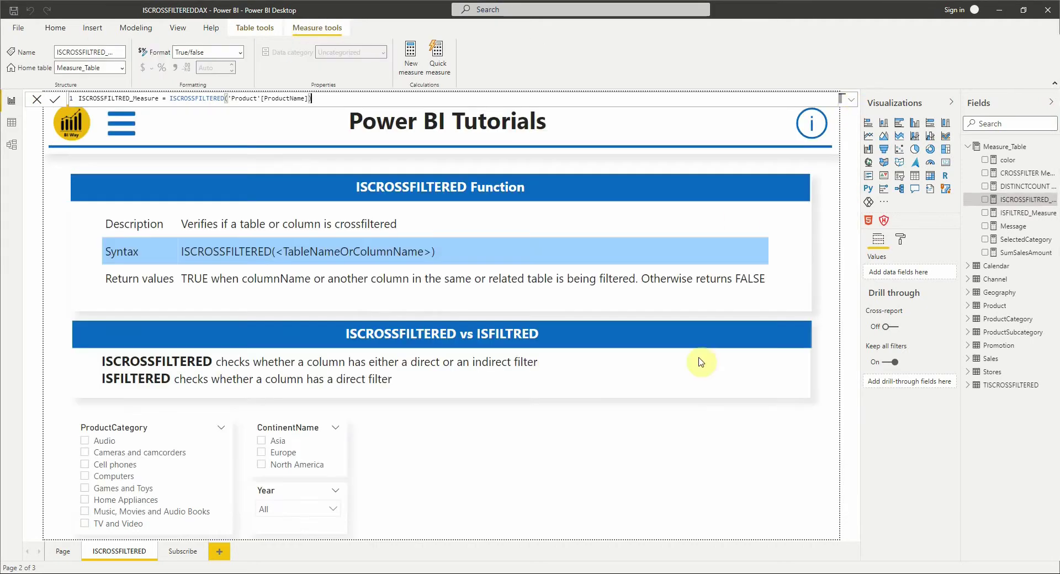
# - Add a card showing ISCROSSFILTRED_Measure, sized and placed beside the ContinentName slicer
pyautogui.click(606, 479)
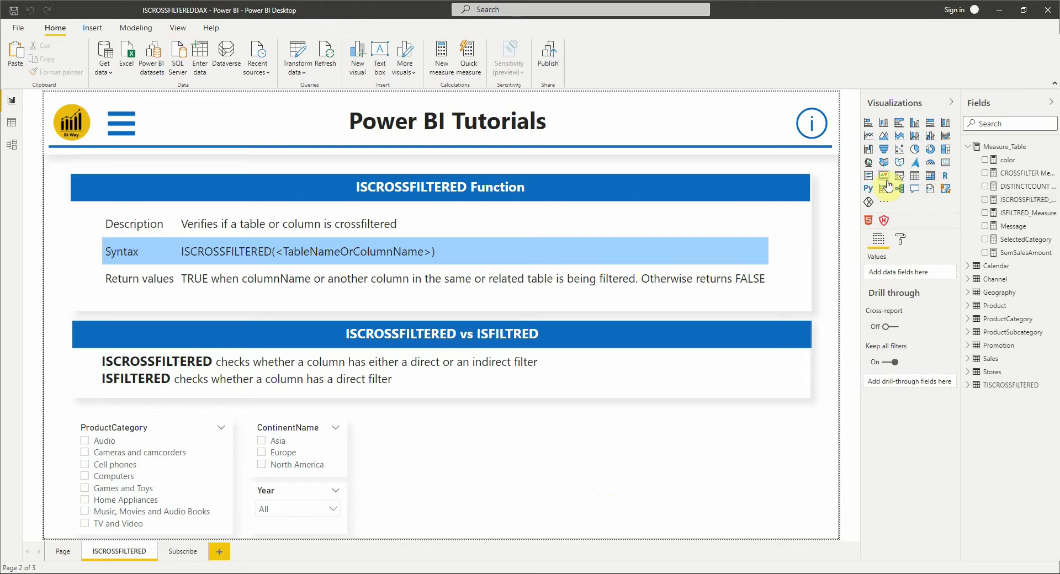
pyautogui.click(945, 162)
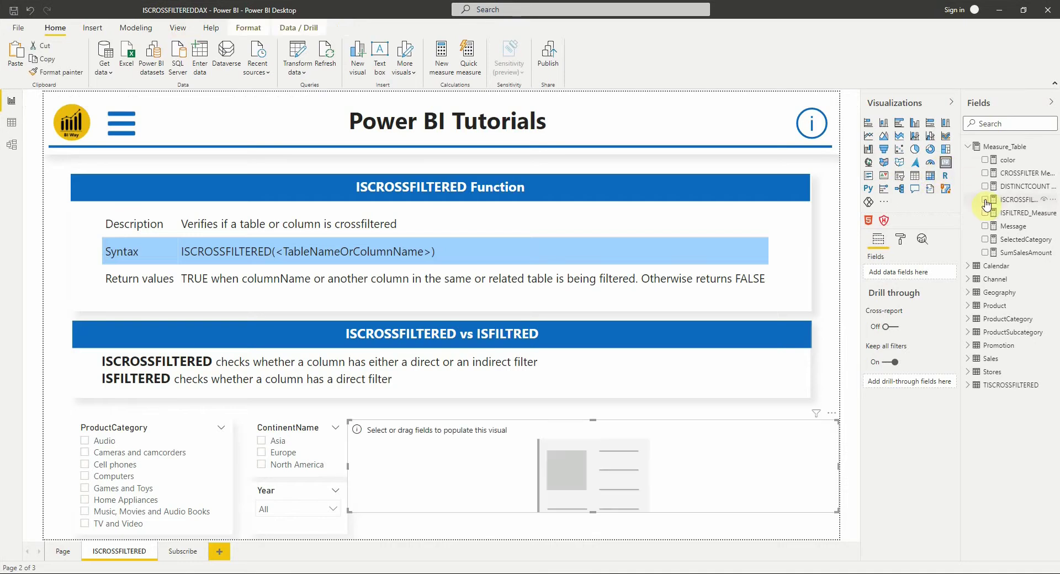
pyautogui.moveTo(917, 296); pyautogui.dragTo(908, 274)
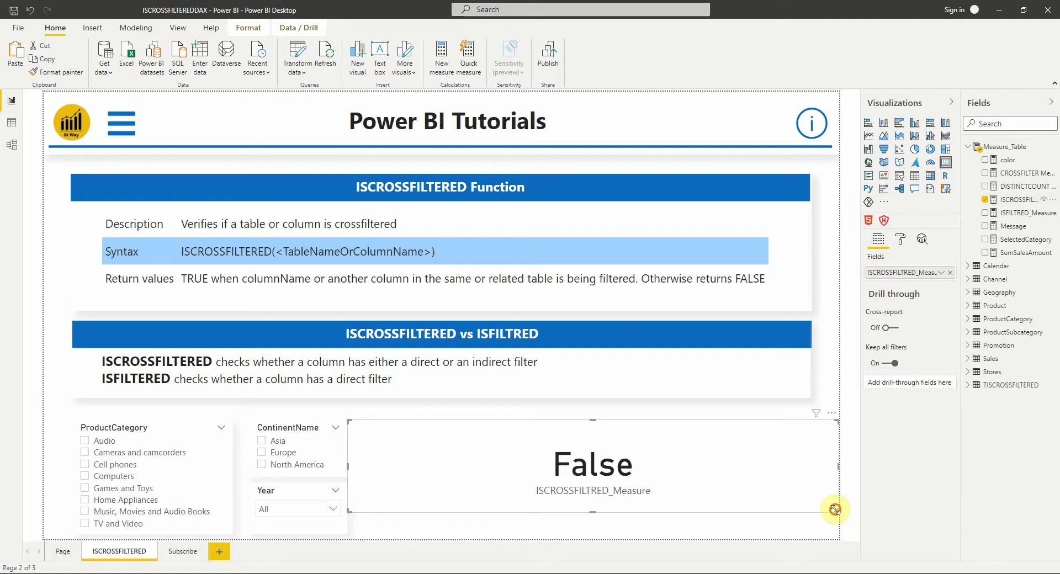
pyautogui.moveTo(835, 509); pyautogui.dragTo(497, 530)
pyautogui.moveTo(433, 501); pyautogui.dragTo(481, 507)
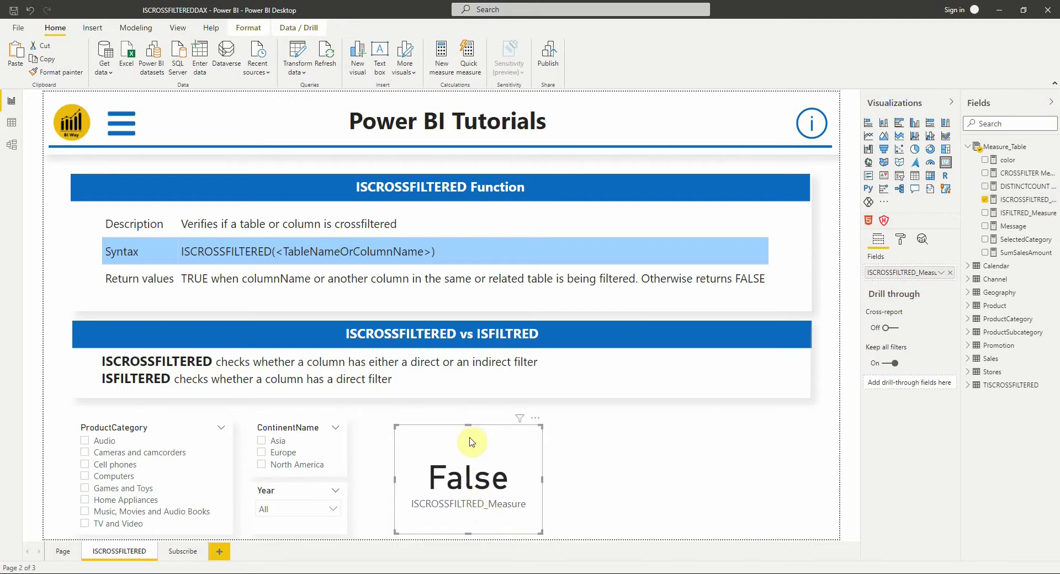
pyautogui.moveTo(469, 426); pyautogui.dragTo(469, 420)
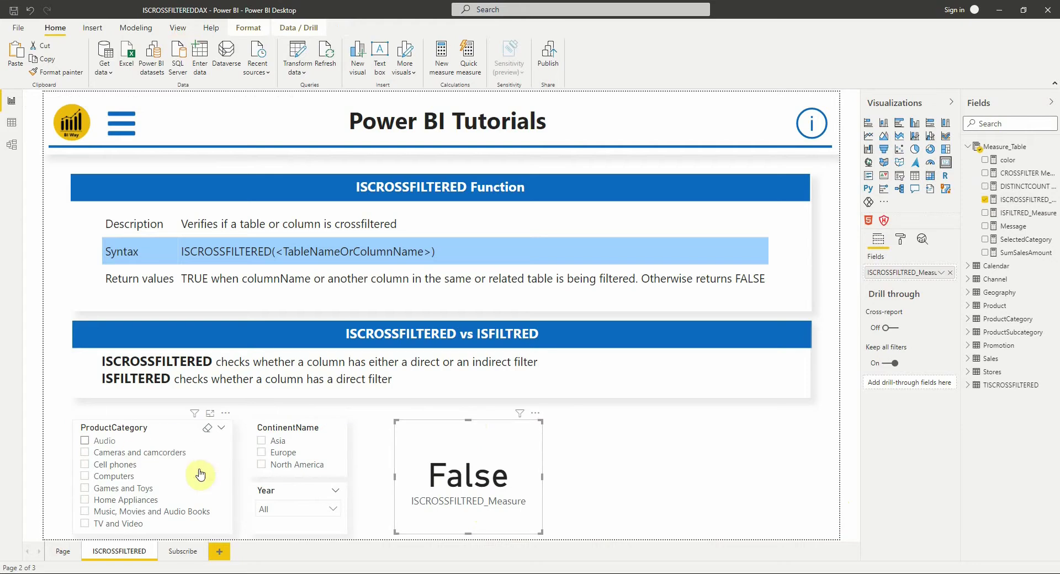
# - Duplicate the card to its right and switch the copy to ISFILTRED_Measure
pyautogui.click(475, 446)
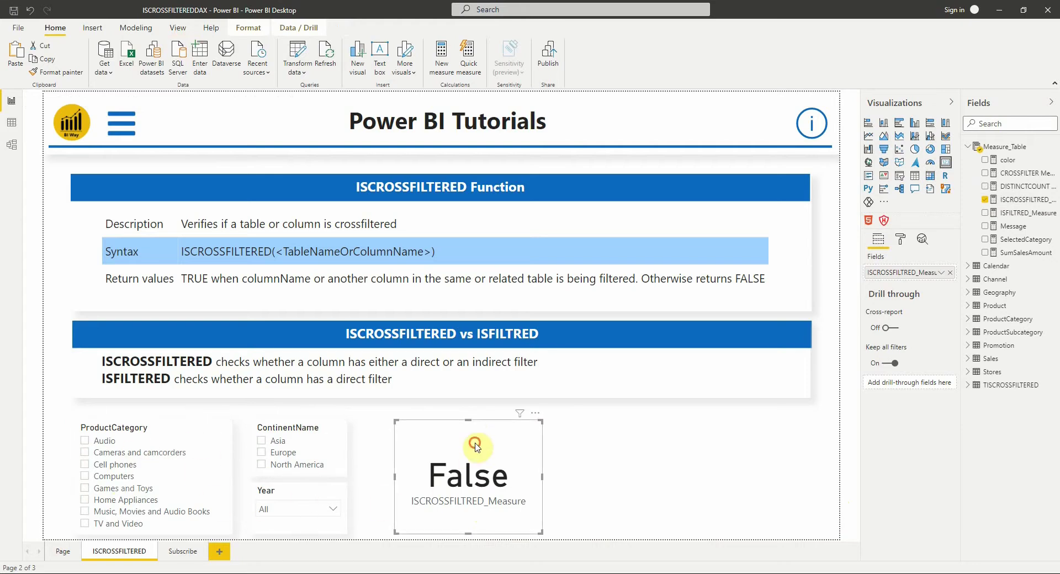
pyautogui.hotkey('ctrl', 'c')
pyautogui.hotkey('ctrl', 'v')
pyautogui.moveTo(504, 432); pyautogui.dragTo(609, 460)
pyautogui.click(1018, 217)
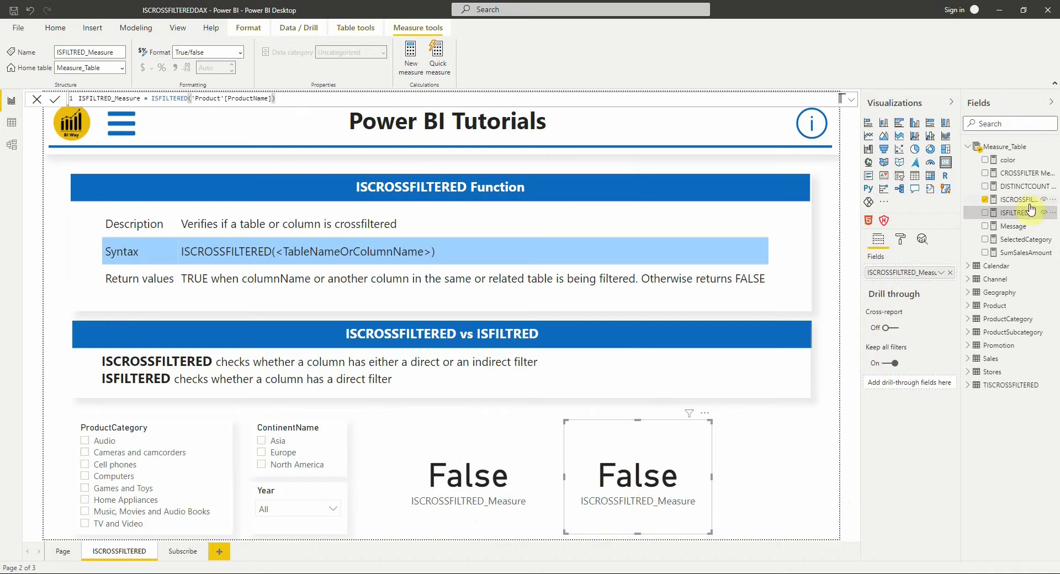
pyautogui.moveTo(1014, 212); pyautogui.dragTo(909, 271)
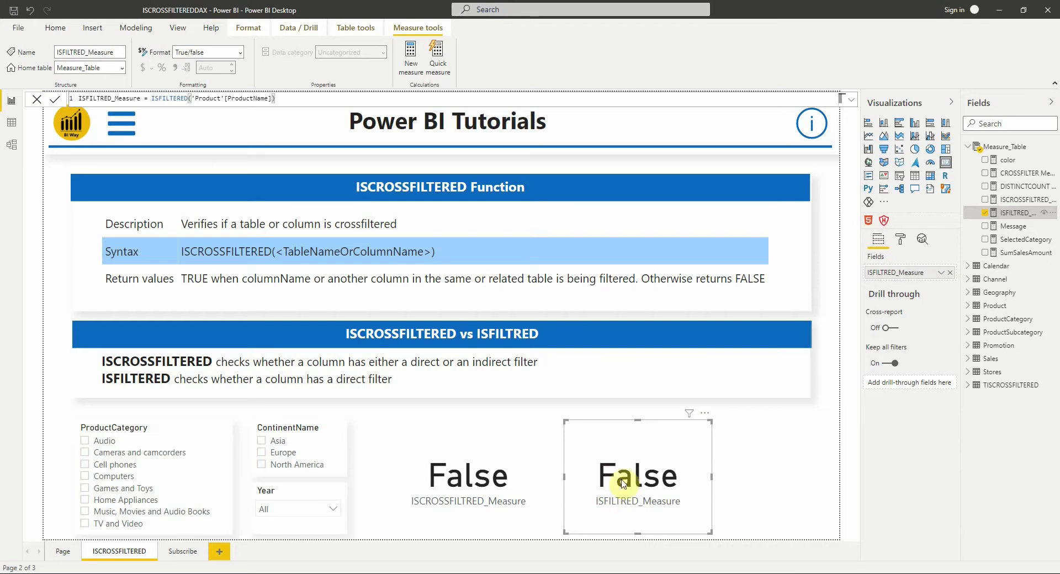
pyautogui.click(742, 483)
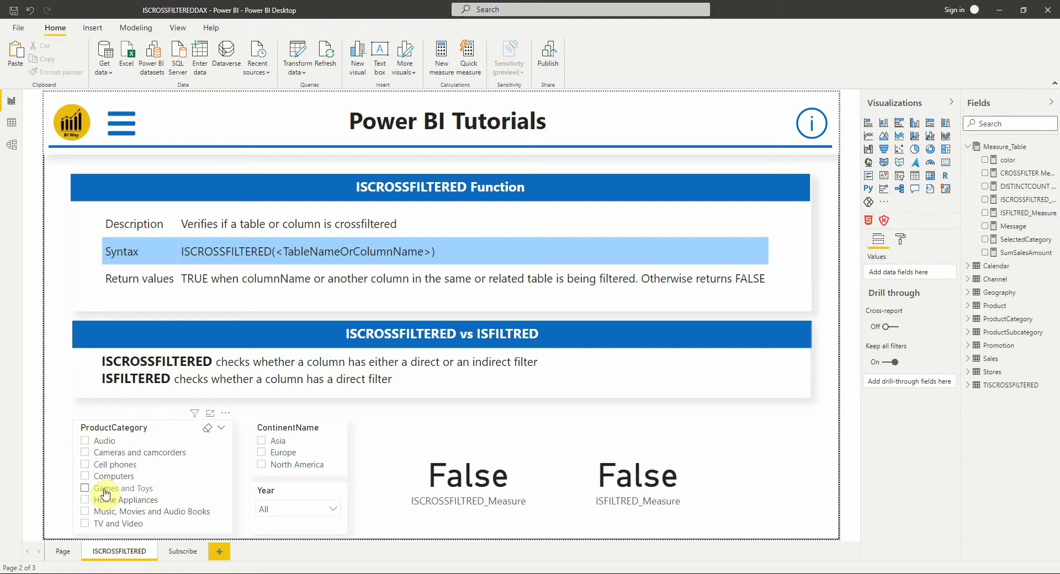
# - Try Cell phones, then Computers, in the ProductCategory slicer, leaving it unfiltered
pyautogui.click(108, 466)
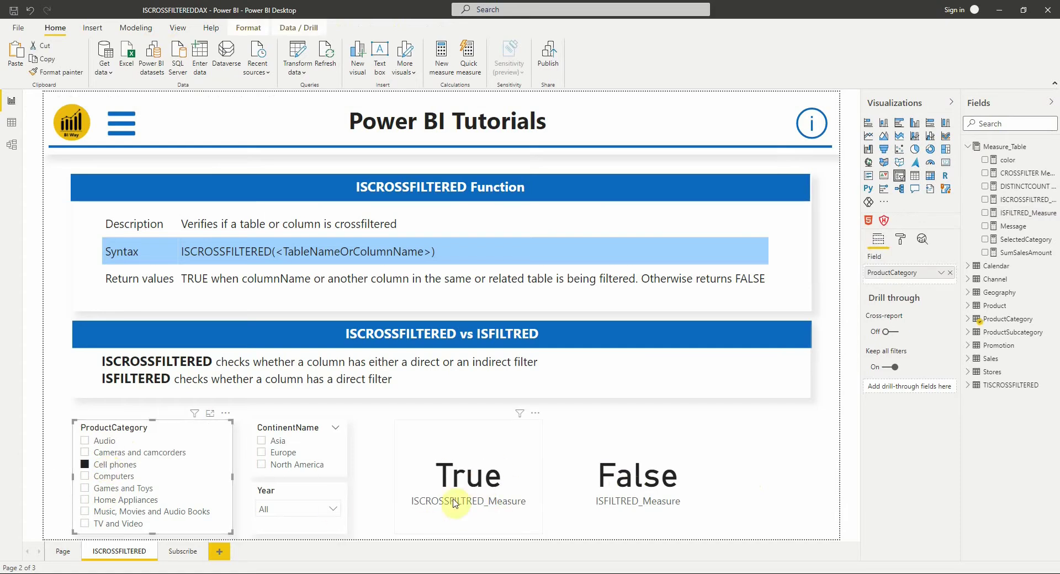
pyautogui.click(102, 478)
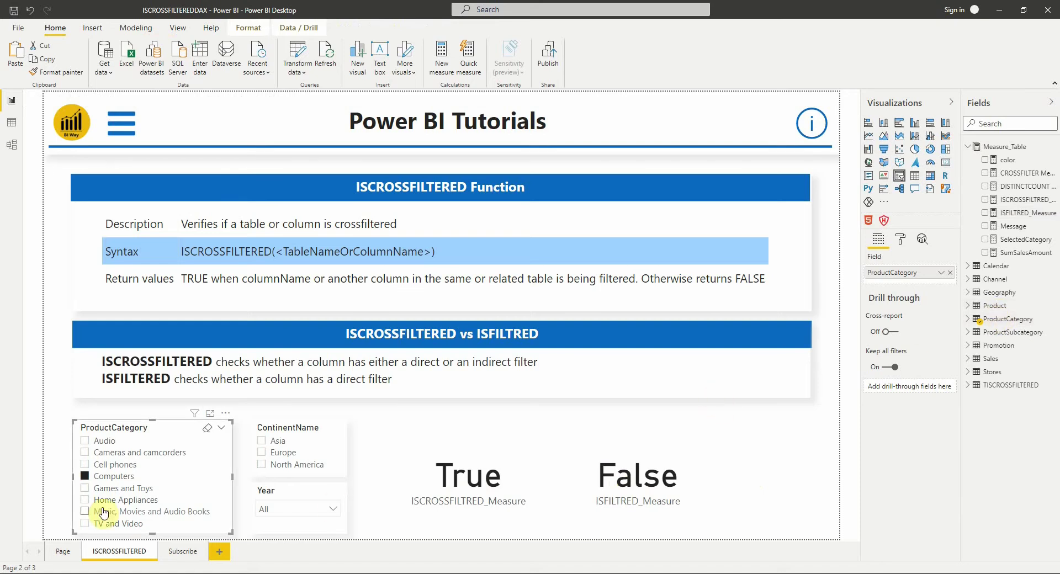
pyautogui.click(103, 478)
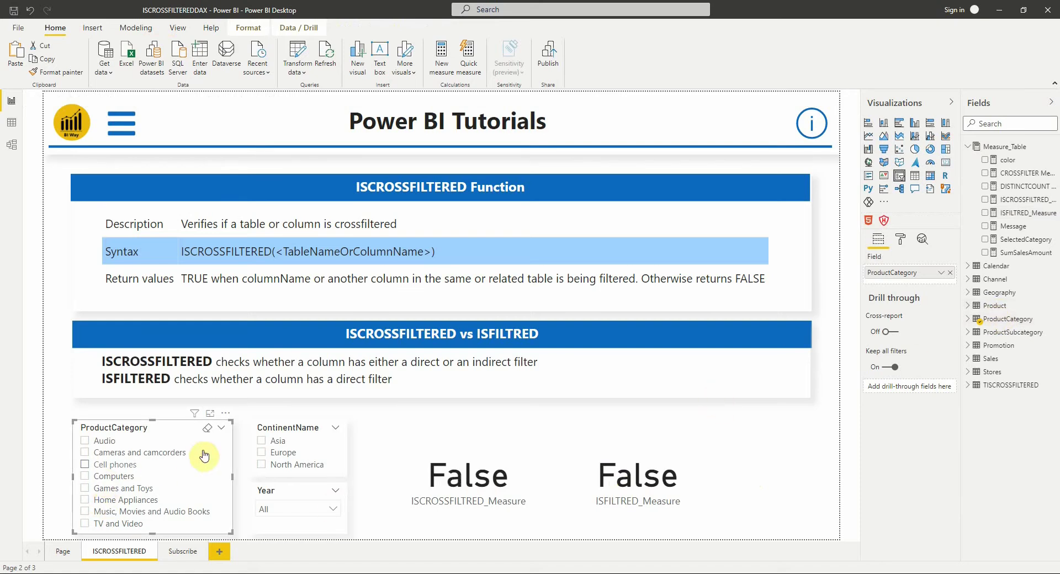
# - Filter ContinentName to Europe, then North America, and switch to the model view
pyautogui.click(279, 458)
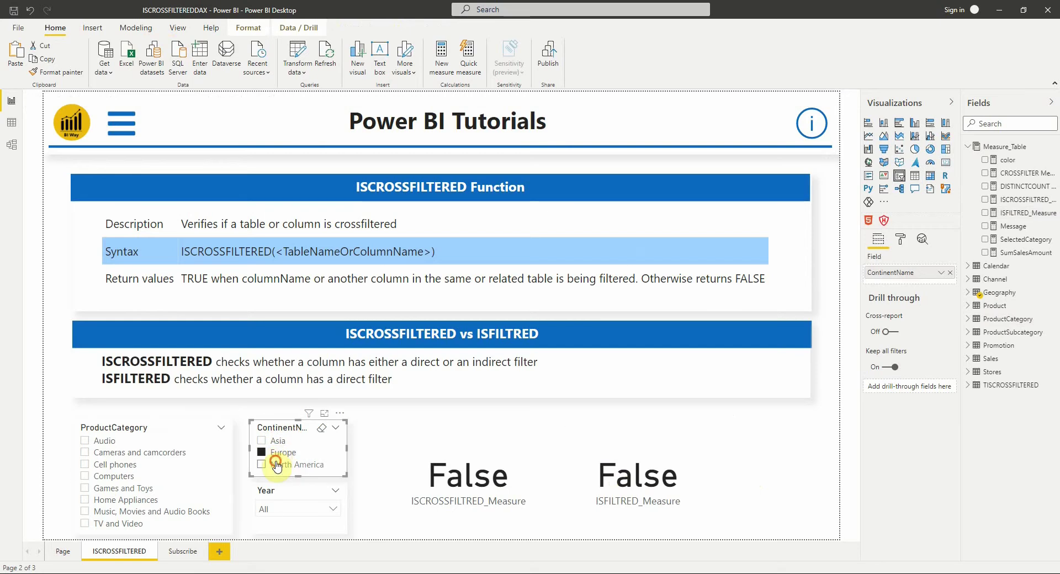
pyautogui.click(276, 464)
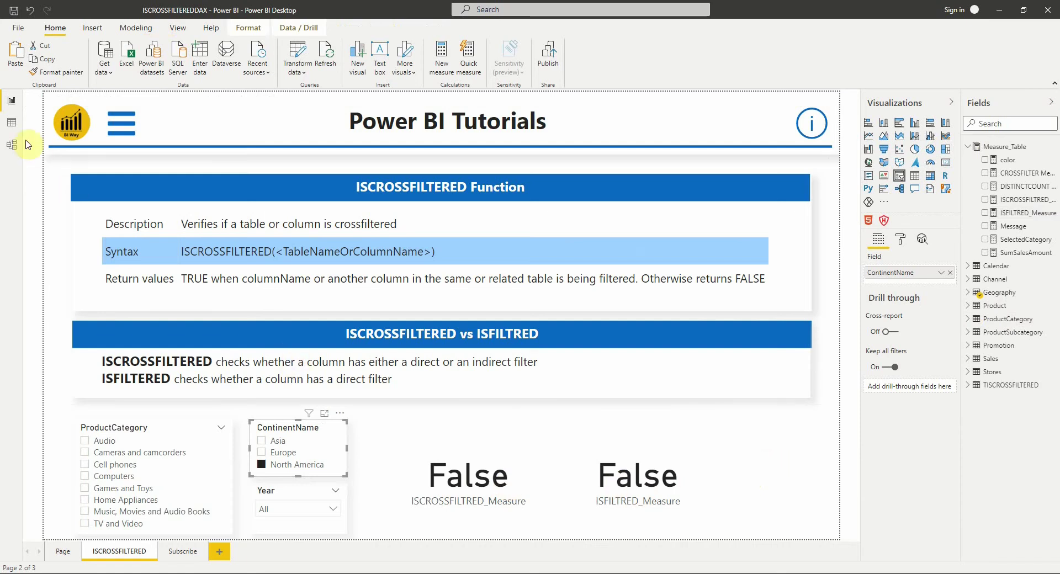
pyautogui.click(12, 127)
pyautogui.click(12, 143)
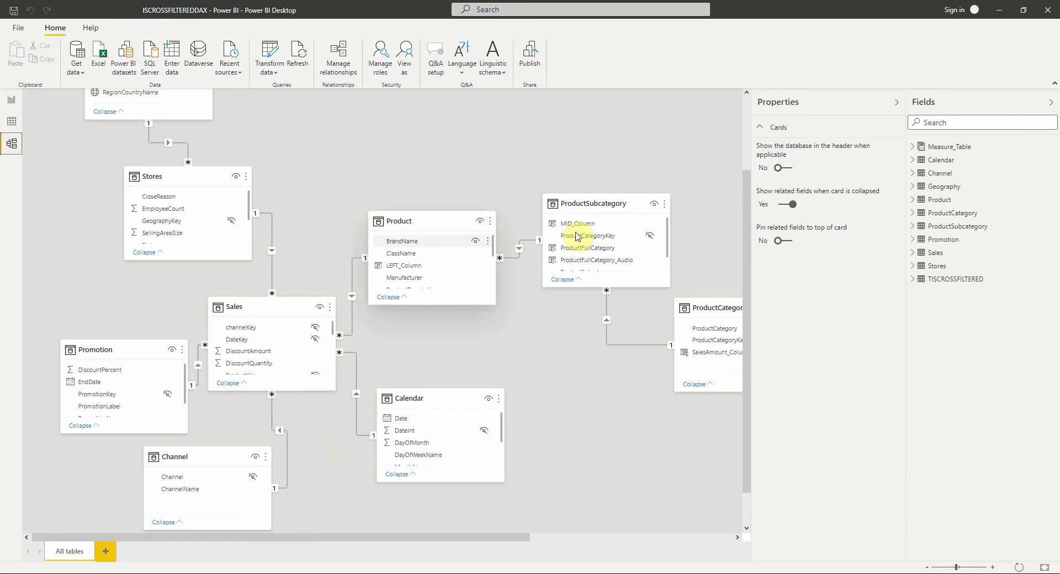
pyautogui.scroll(2, 607, 345)
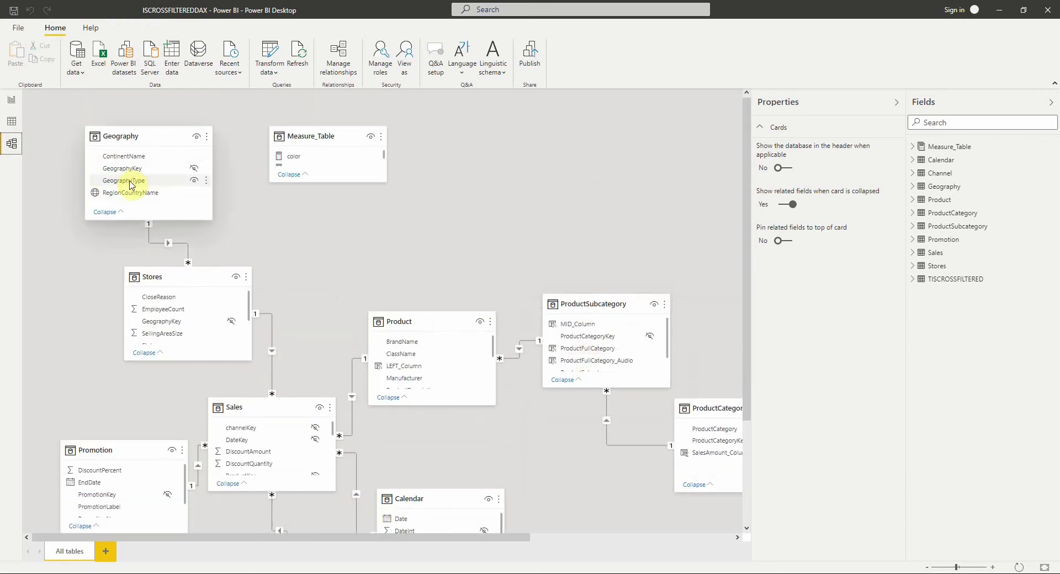
pyautogui.scroll(-2, 105, 194)
# - Return to the report, collapse Measure_Table and move to the closing Subscribe page
pyautogui.click(11, 99)
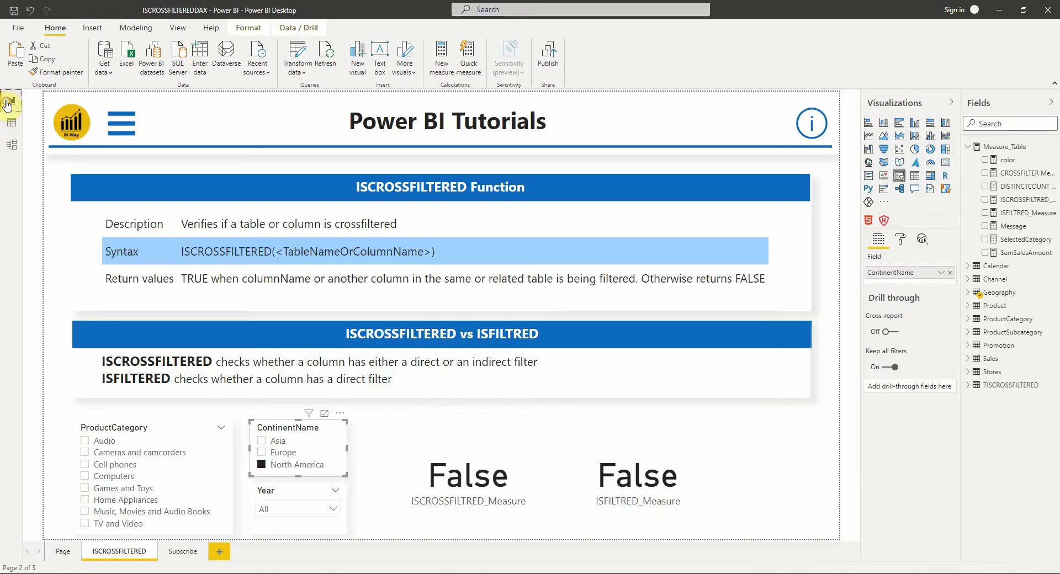
pyautogui.click(796, 491)
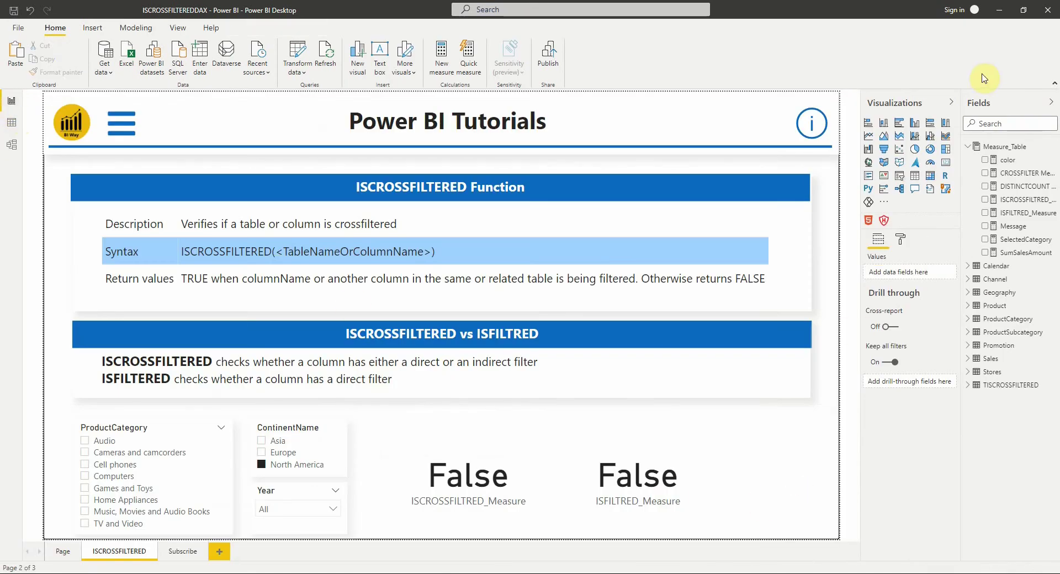
pyautogui.click(967, 146)
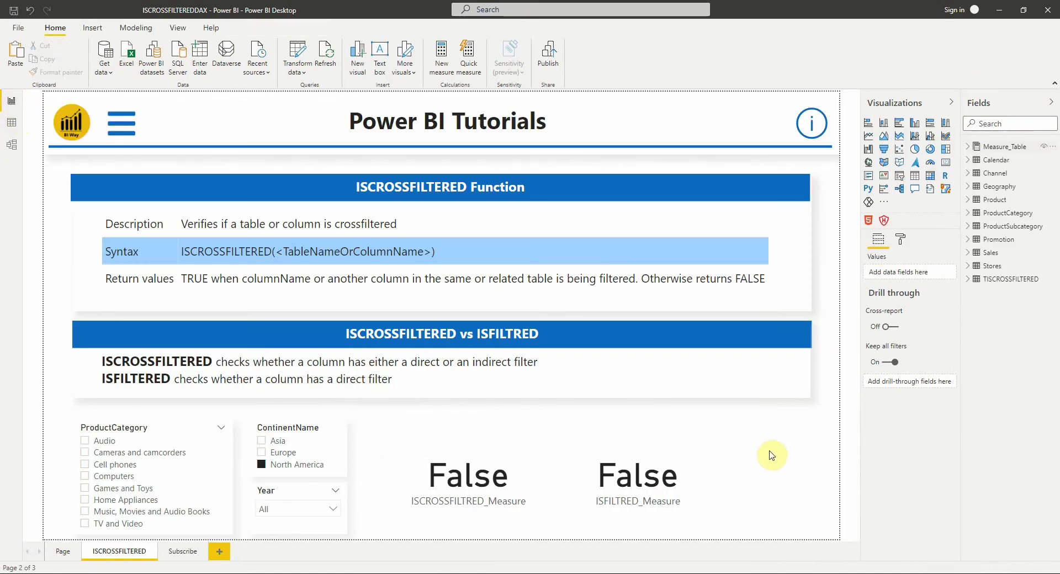
pyautogui.click(171, 552)
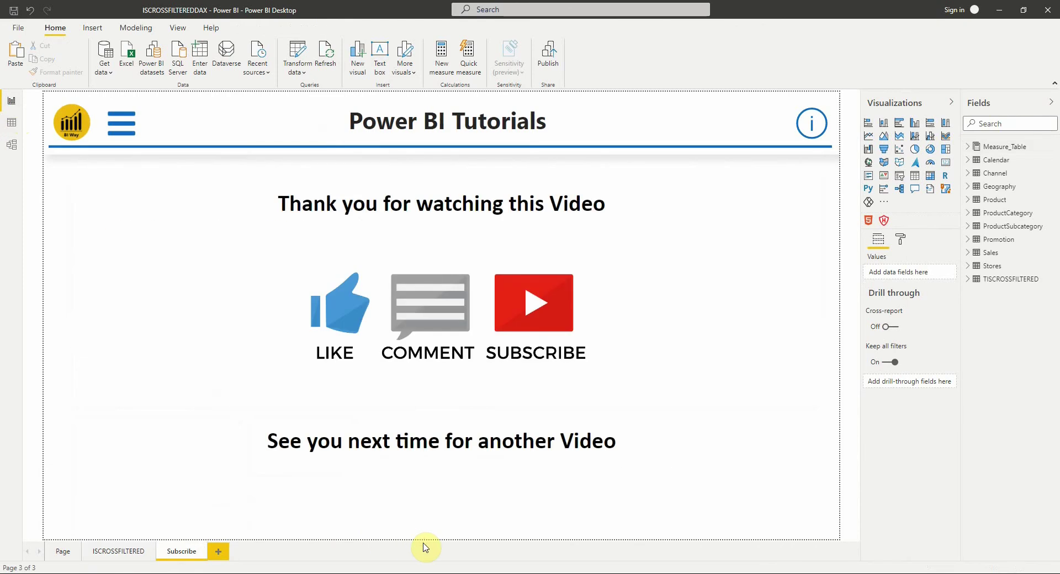